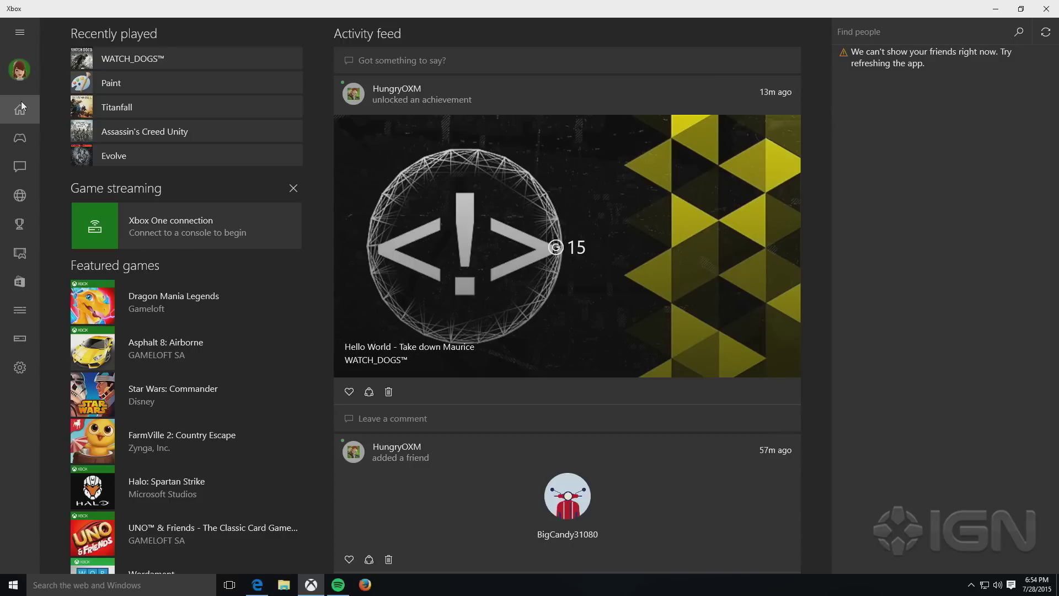
- Connect to the Xbox One console XBOXONED3 from the list of available devices
left_click(20, 32)
left_click(48, 340)
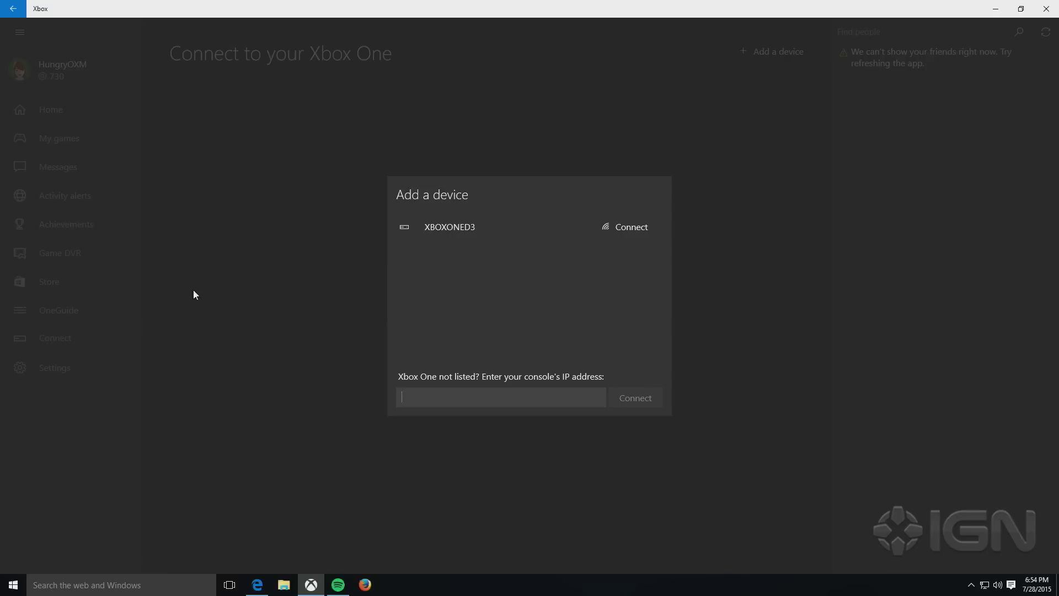
left_click(494, 398)
left_click(532, 230)
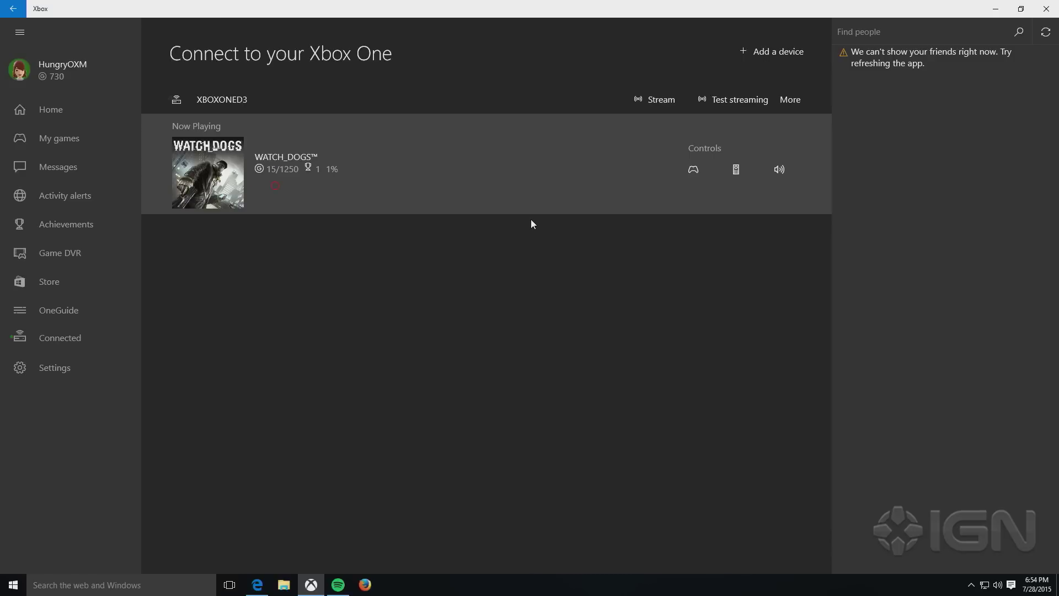
- Check the video encoding level in the game streaming settings and return to the connected console page
left_click(72, 372)
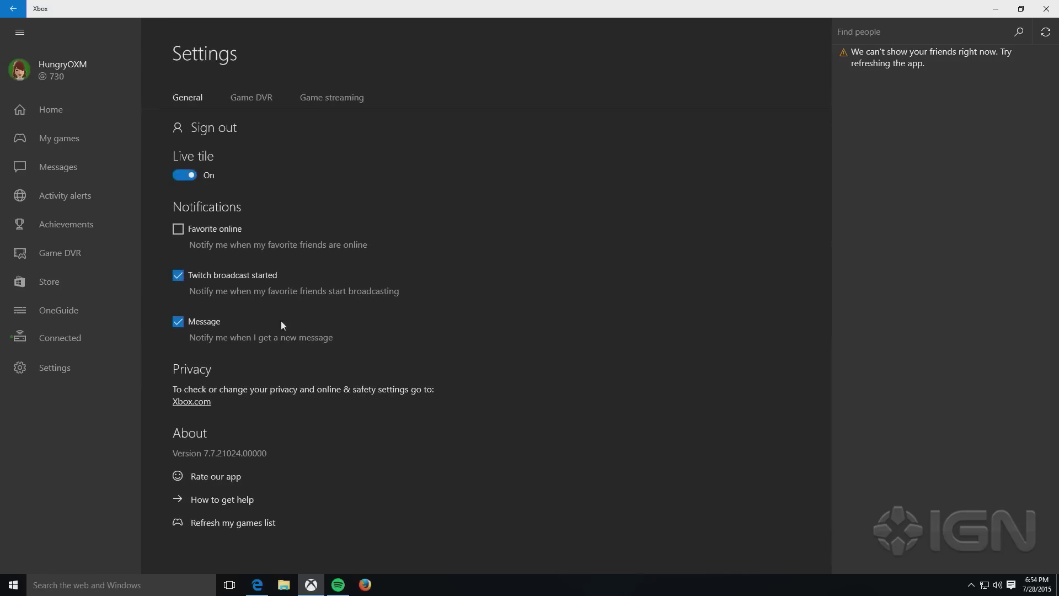
left_click(324, 92)
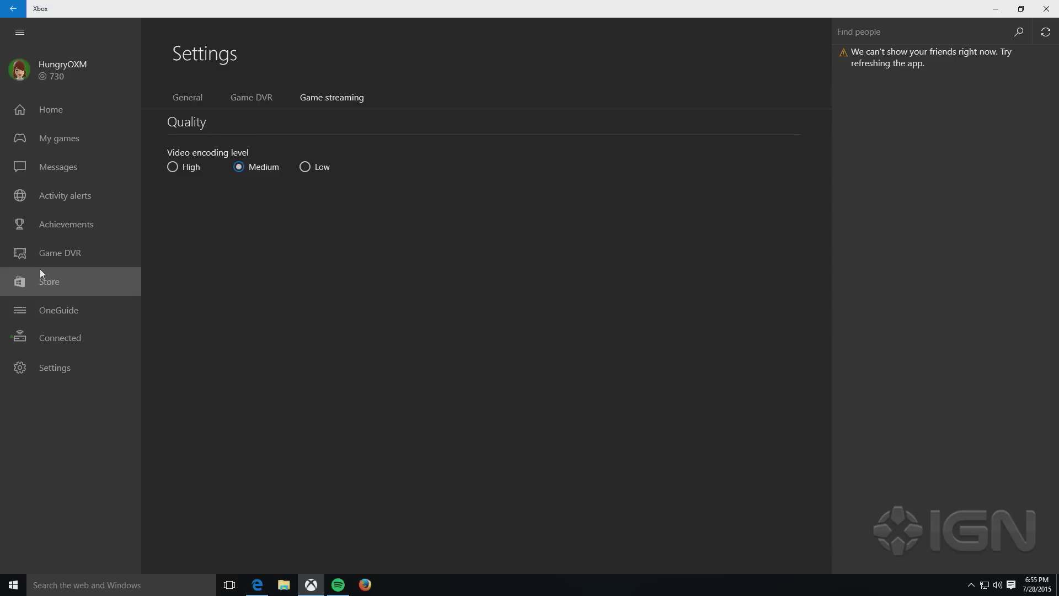
left_click(64, 349)
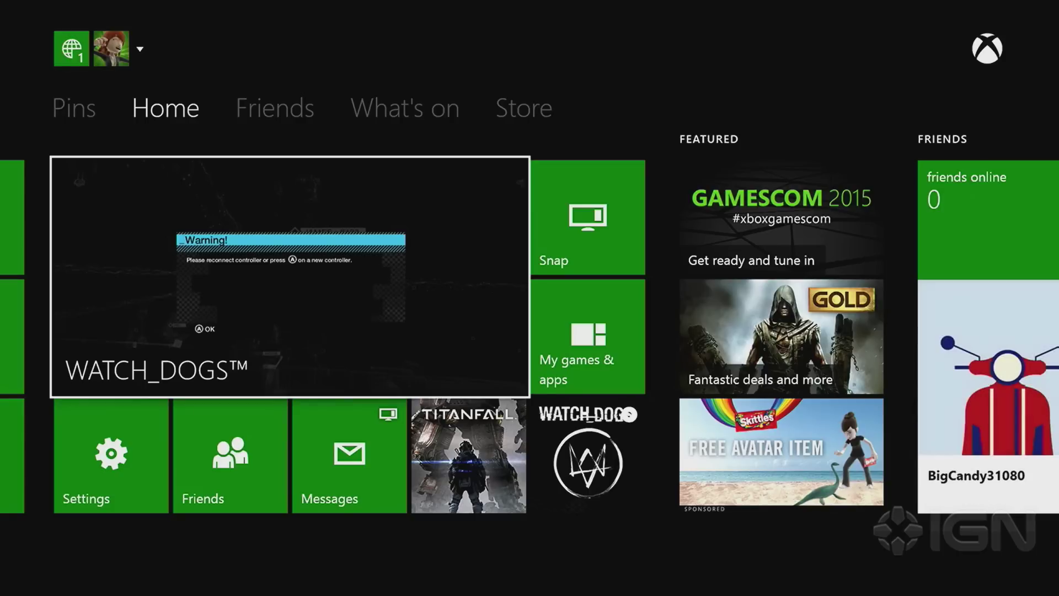
- Browse the pinned apps on the streamed Xbox One dashboard and return to the Home section
key("Right")
key("Left")
key("Left")
key("Left")
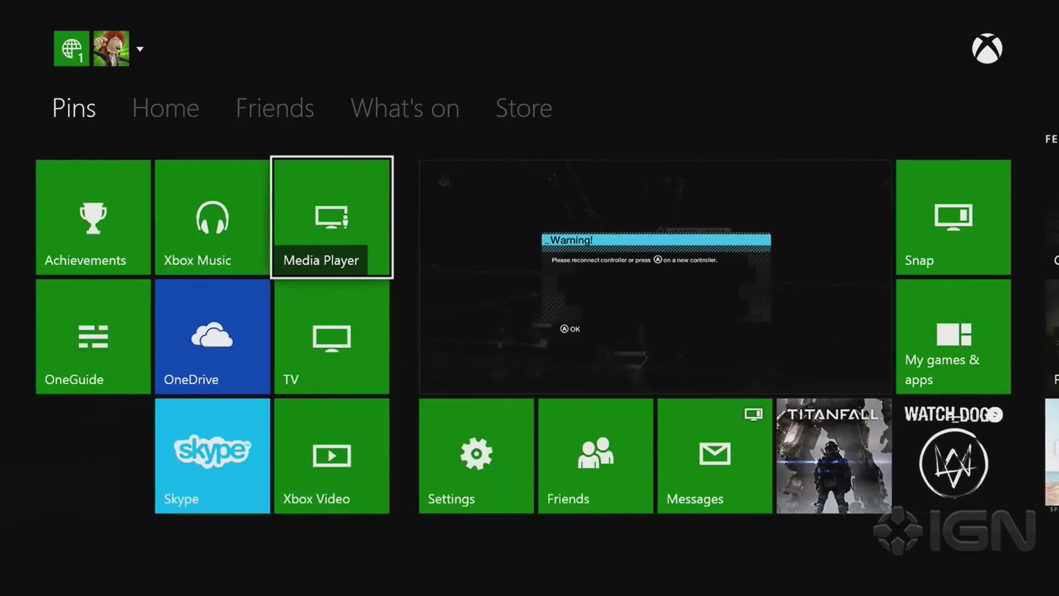
key("Left")
key("Right")
key("Right")
key("Right")
key("Right")
key("Right")
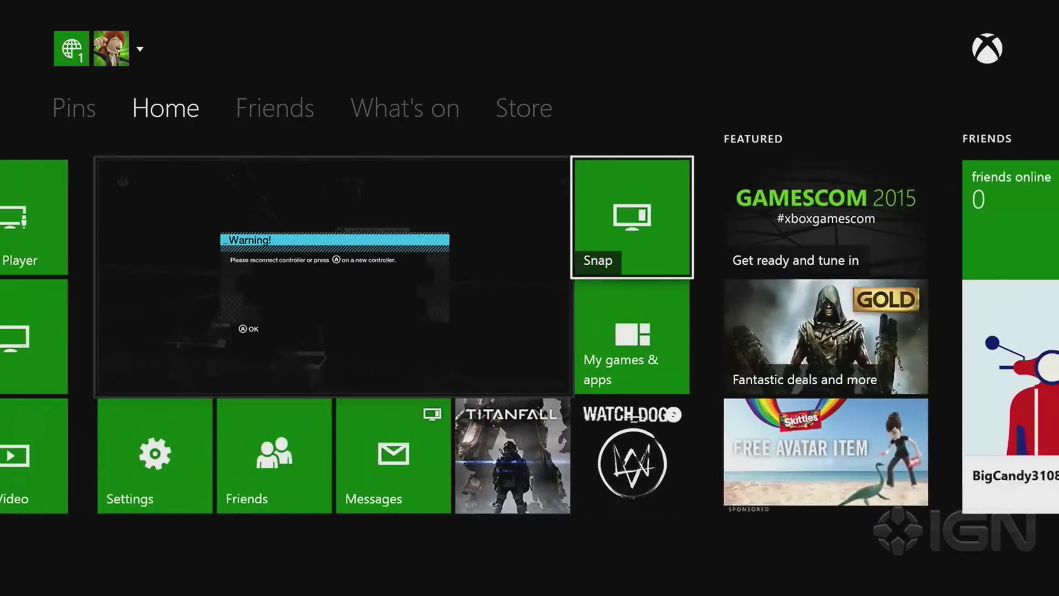
- Look through the dashboard's Friends section, including the leaderboard and Twitter trends, and go back past Pins to Home
key("Right")
key("Right")
key("Right")
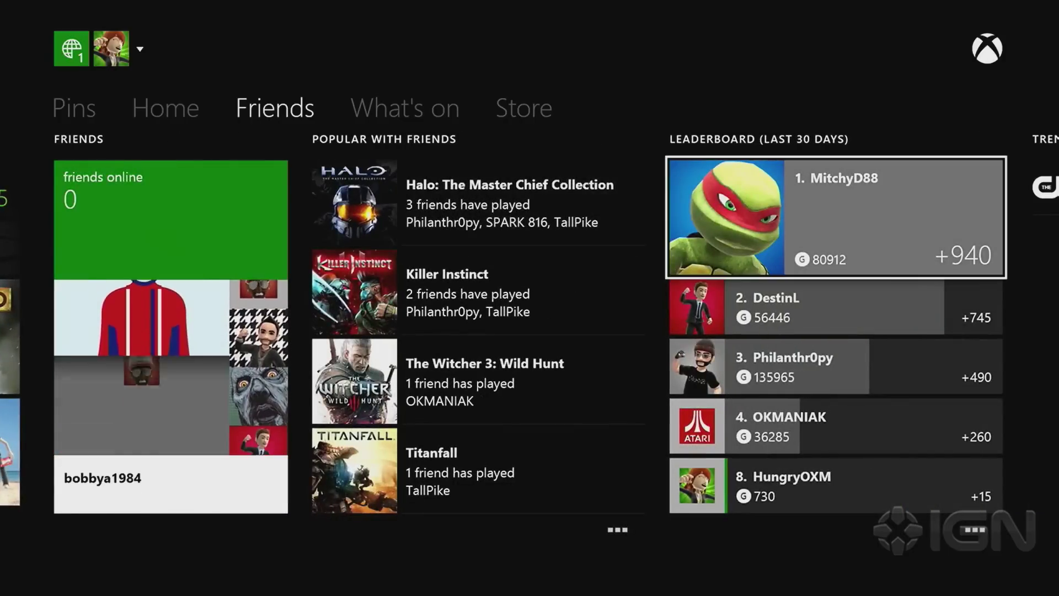
key("Right")
key("Right")
key("Left")
key("Left")
key("Left")
key("Left")
key("Left")
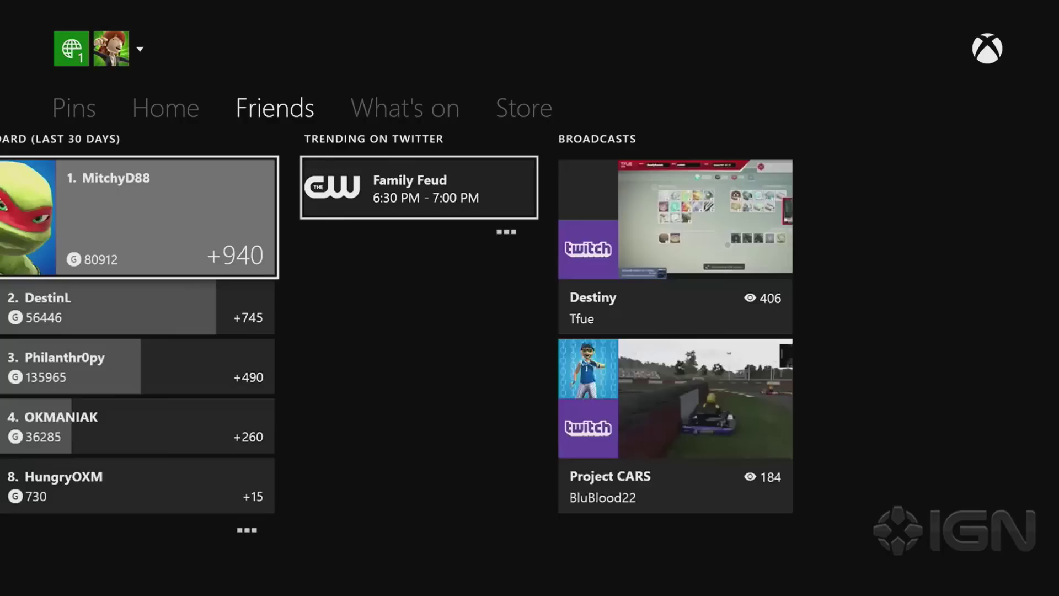
key("Left")
key("Left")
key("Right")
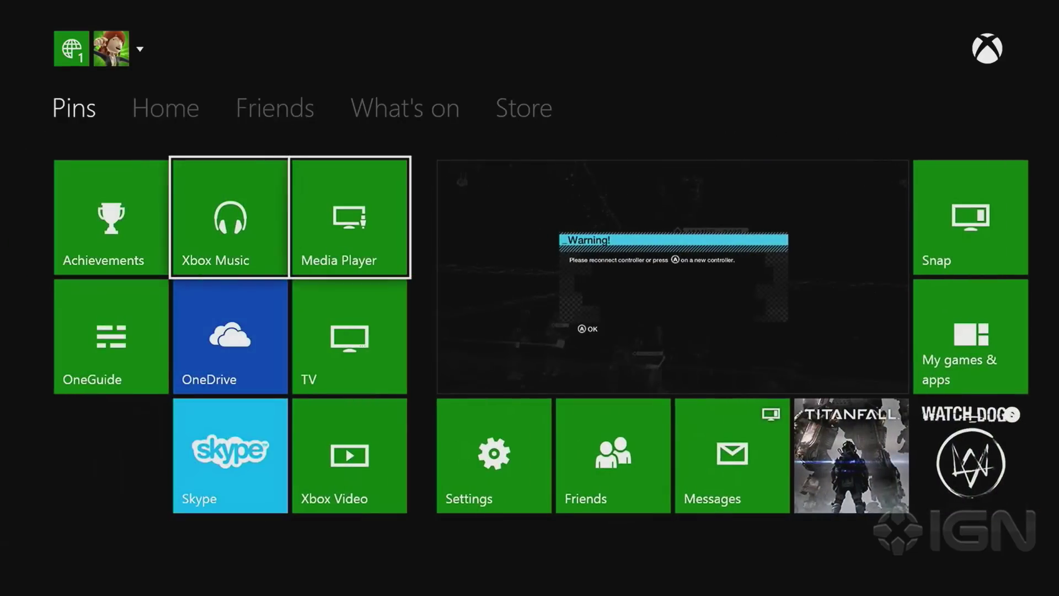
key("Right")
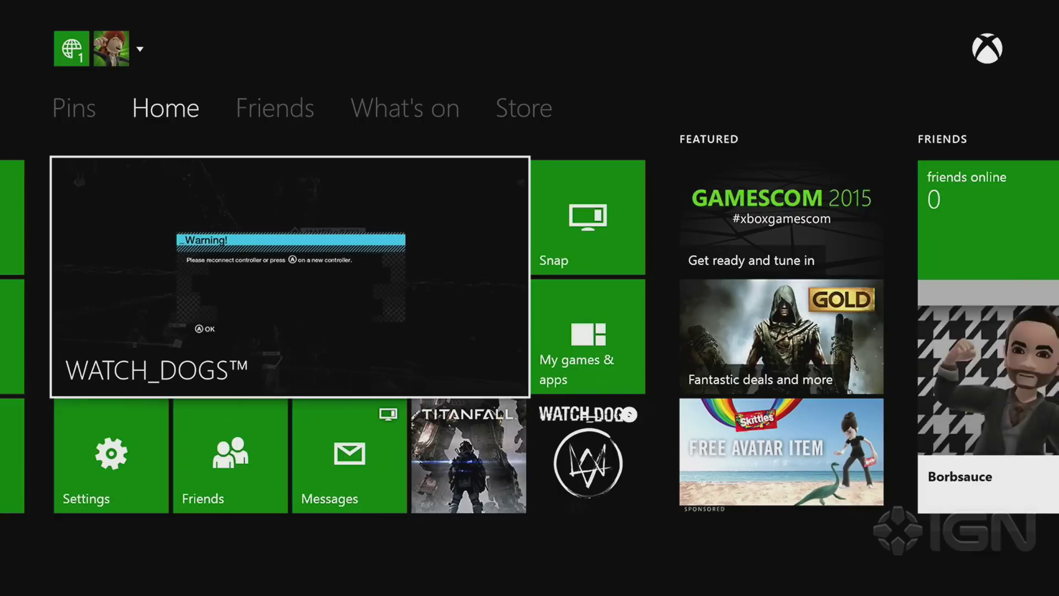
- Move across the streamed dashboard from the WATCH_DOGS tile to the Friends section and back to Home
key("Right")
key("Right")
key("Right")
key("Right")
key("Right")
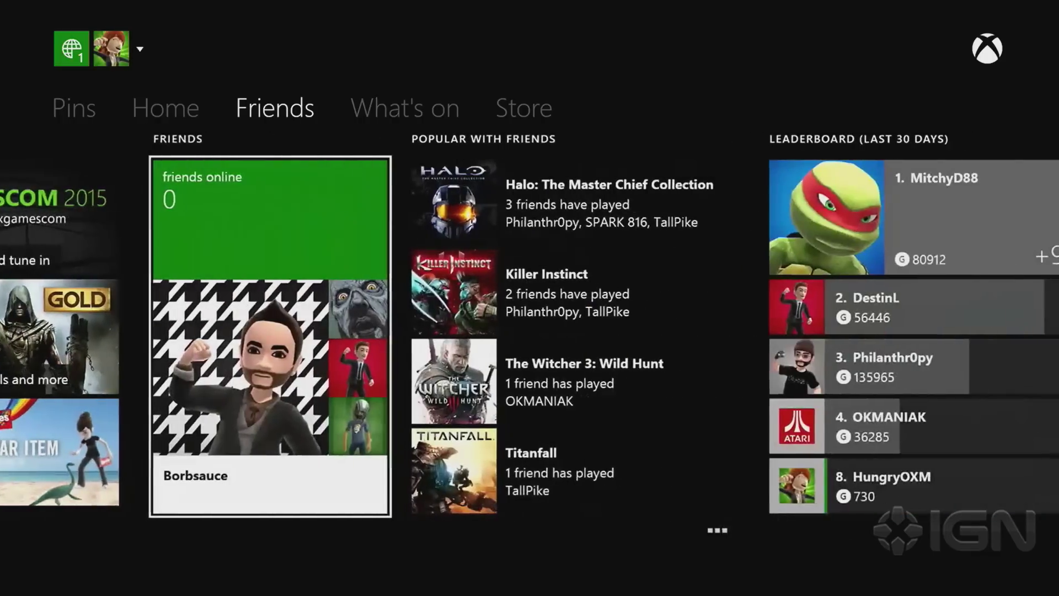
key("Left")
key("Left")
key("Left")
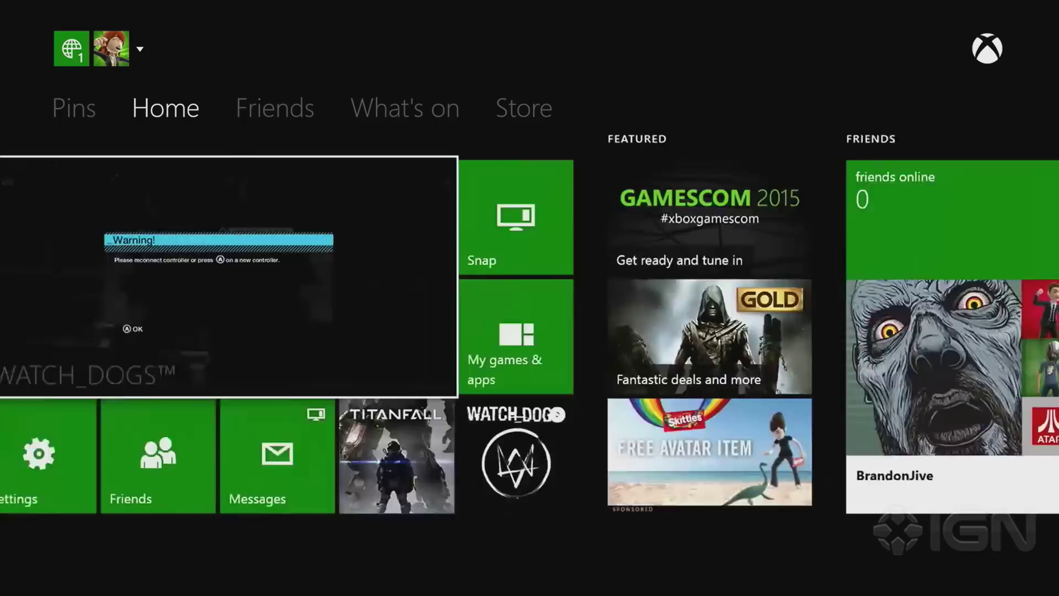
key("Left")
key("Right")
key("Right")
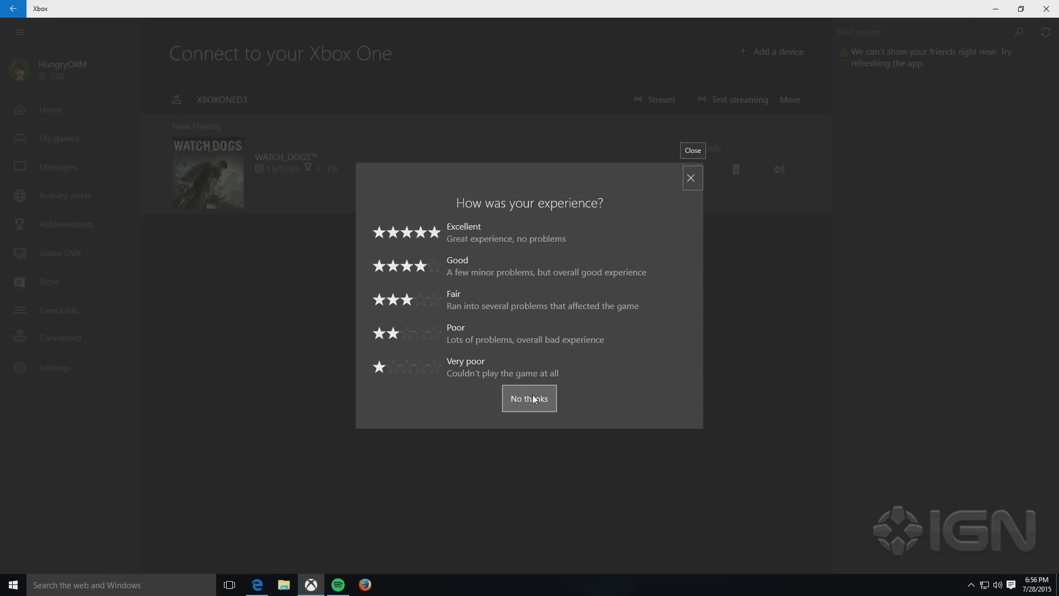
- Rate the streaming experience as Good and close the feedback dialog
left_click(489, 266)
left_click(585, 424)
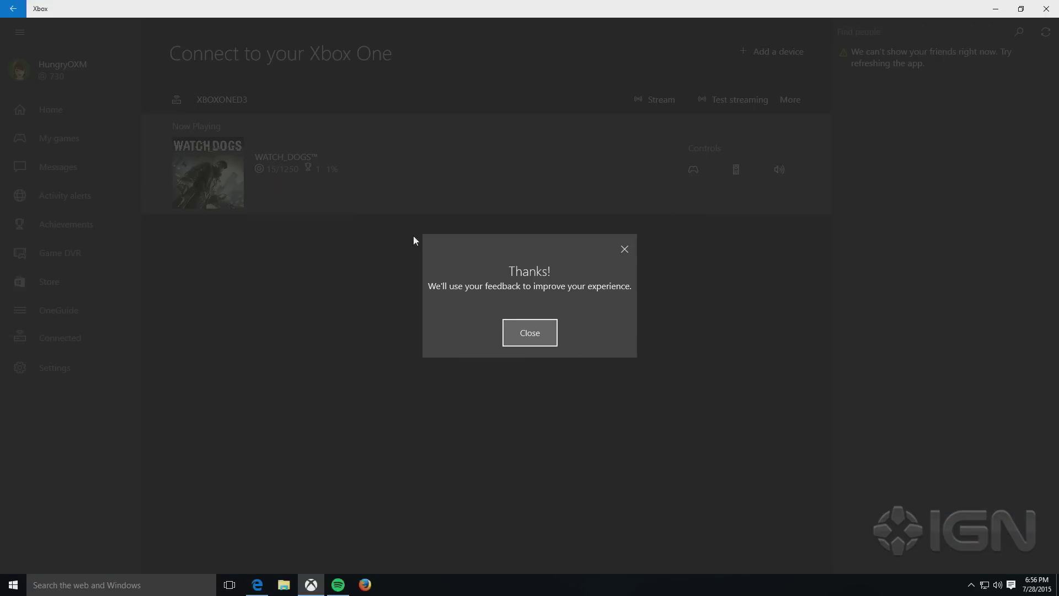
left_click(540, 335)
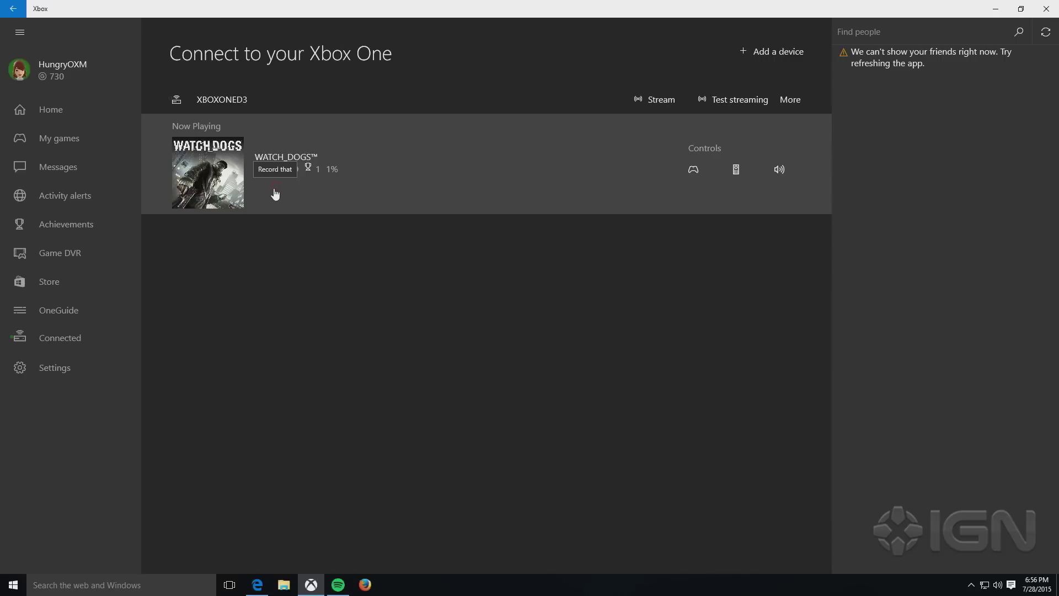
- View the shared Game DVR clips and return to the connected console page
left_click(93, 253)
left_click(260, 97)
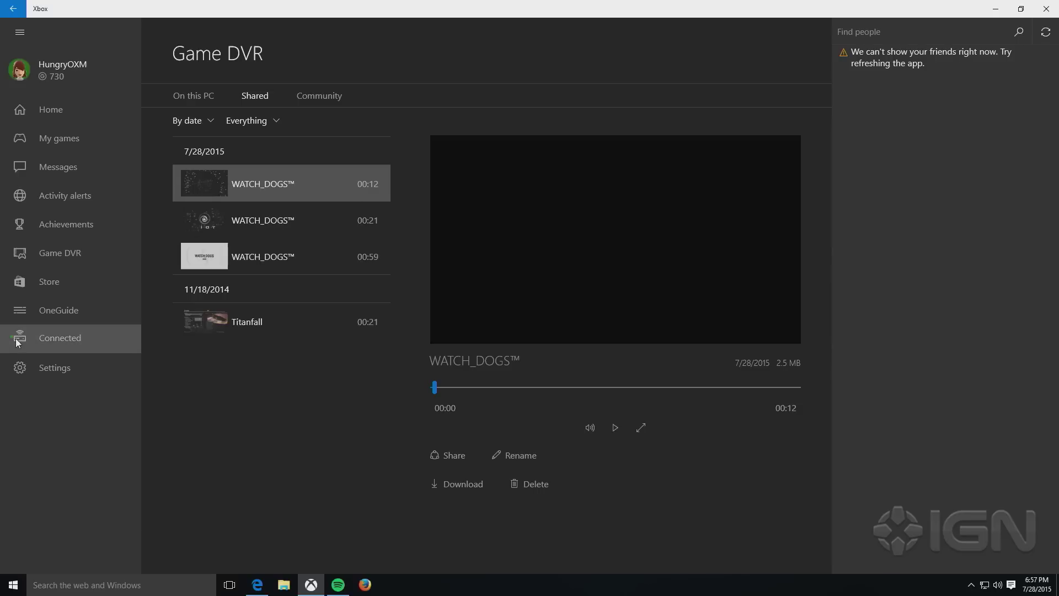
left_click(57, 340)
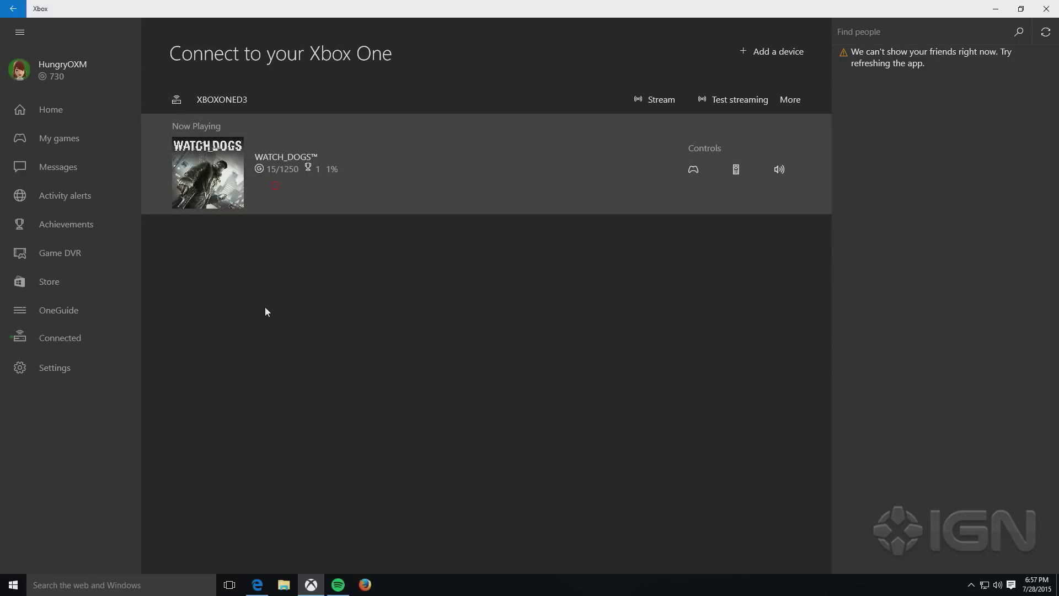